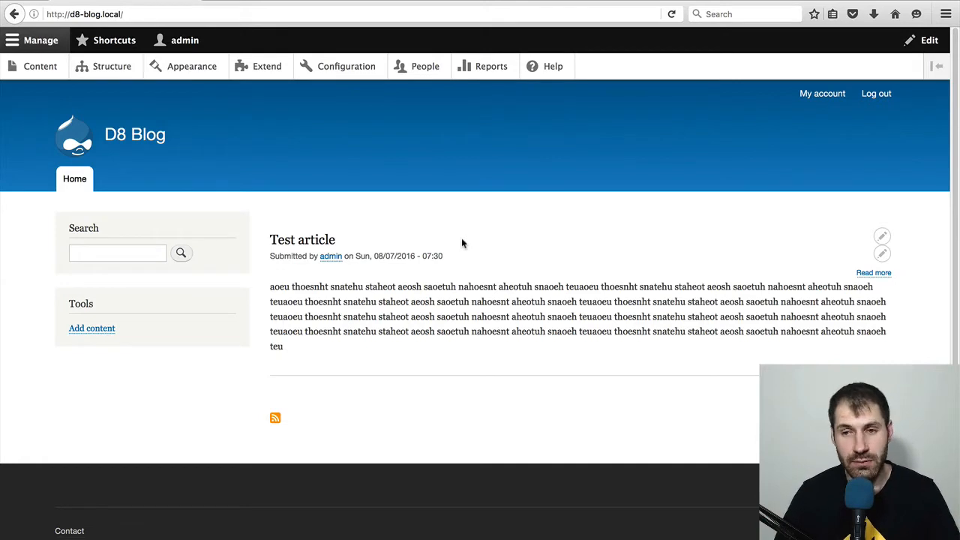
- Add the existing "Comments: comment" field to the Blog content type with the label Comments
left_click(86, 67)
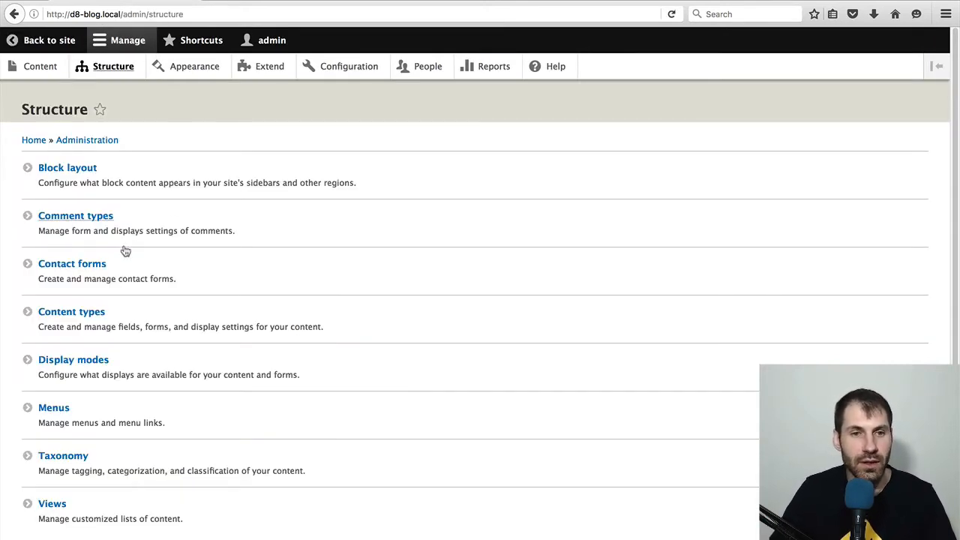
left_click(90, 314)
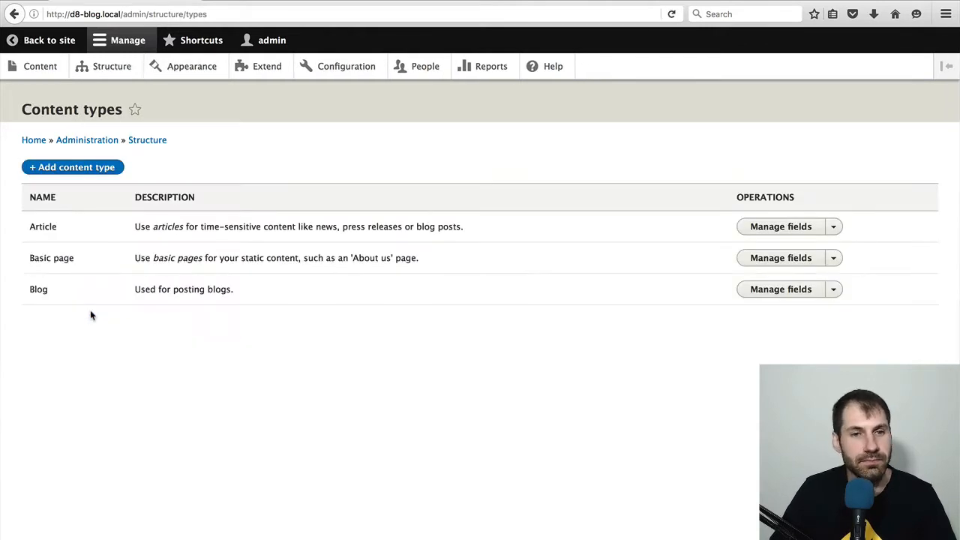
left_click(792, 289)
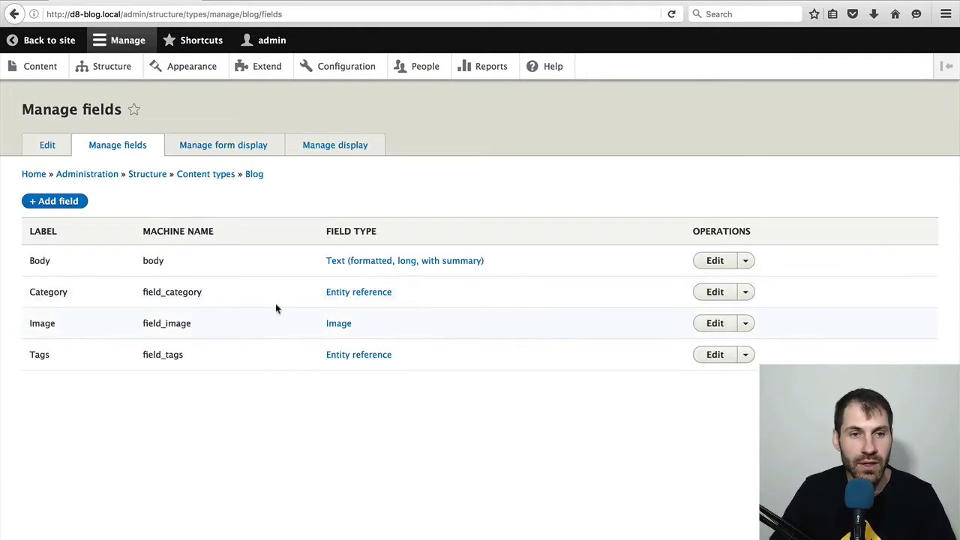
left_click(48, 204)
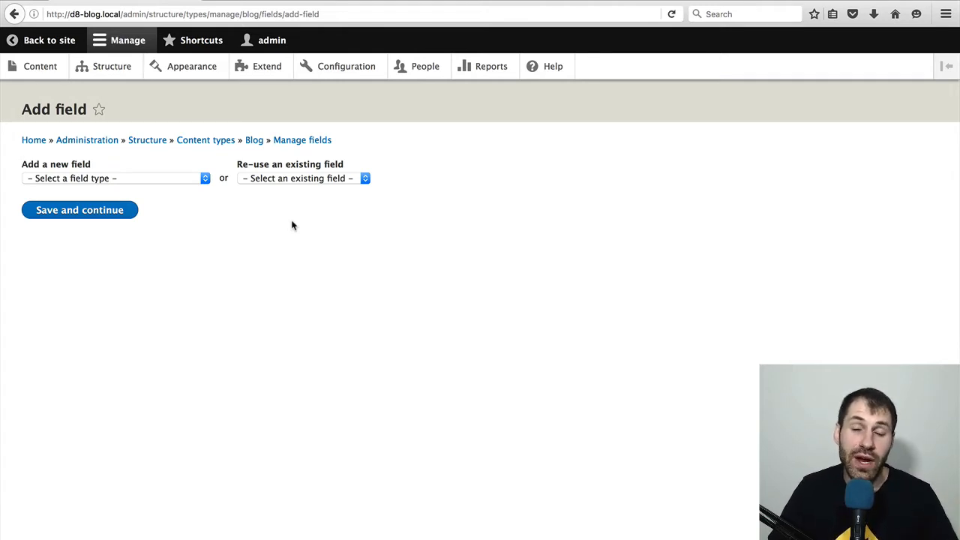
left_click(264, 180)
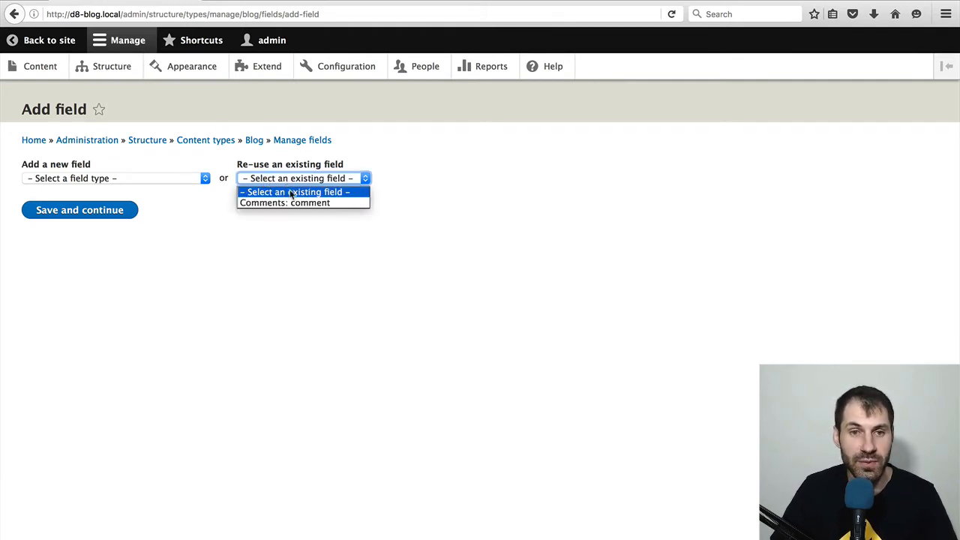
left_click(283, 203)
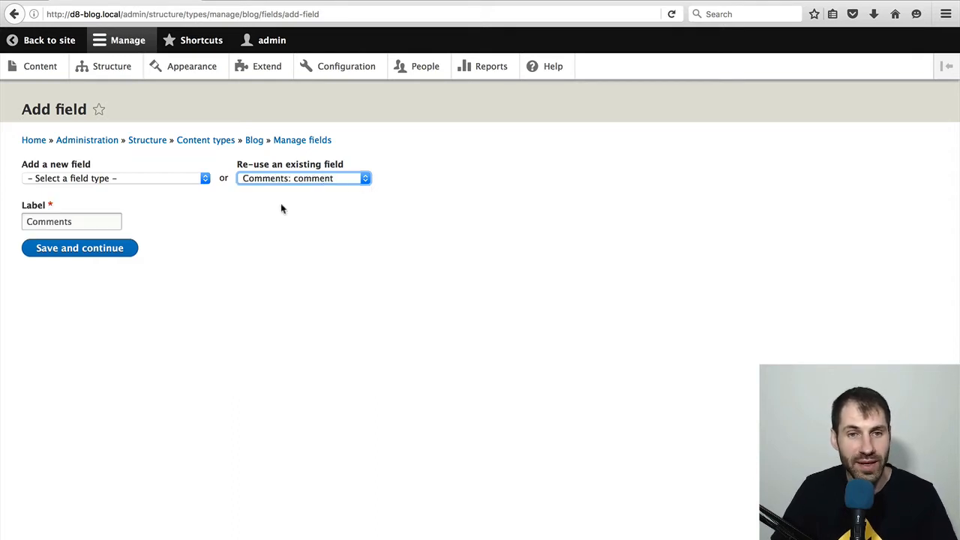
left_click(107, 252)
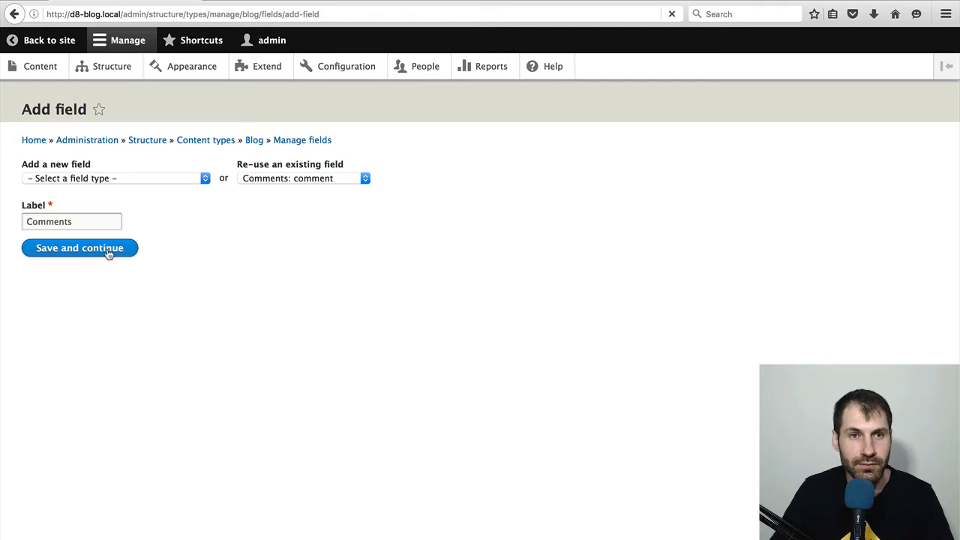
- Review the Comments field's default value, threading and preview options, and save the settings as they are
scroll(135, 285, "down", 5)
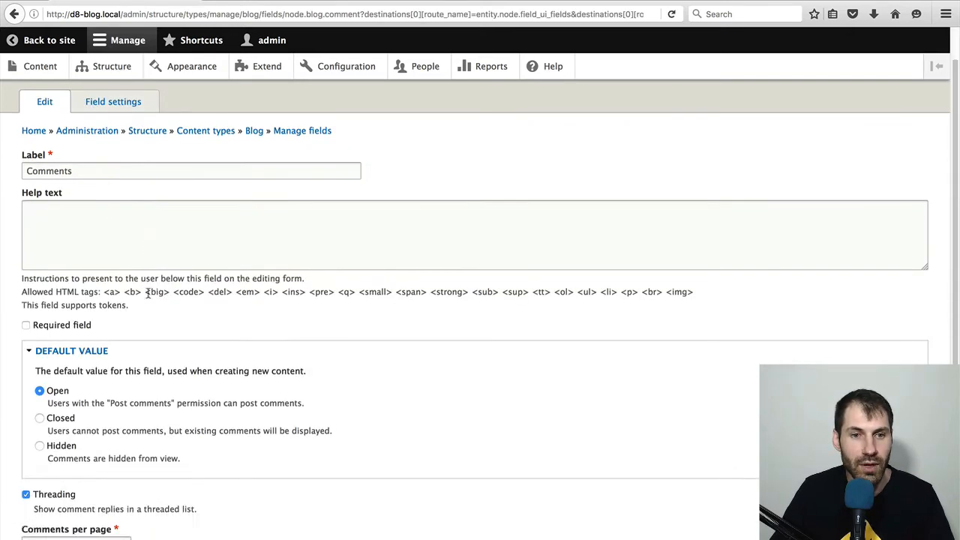
scroll(178, 291, "down", 1)
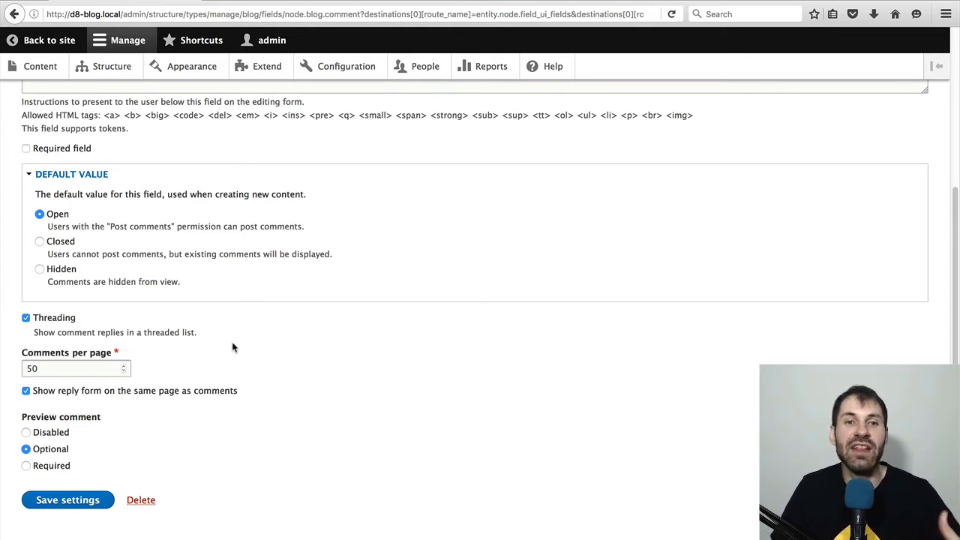
left_click(75, 506)
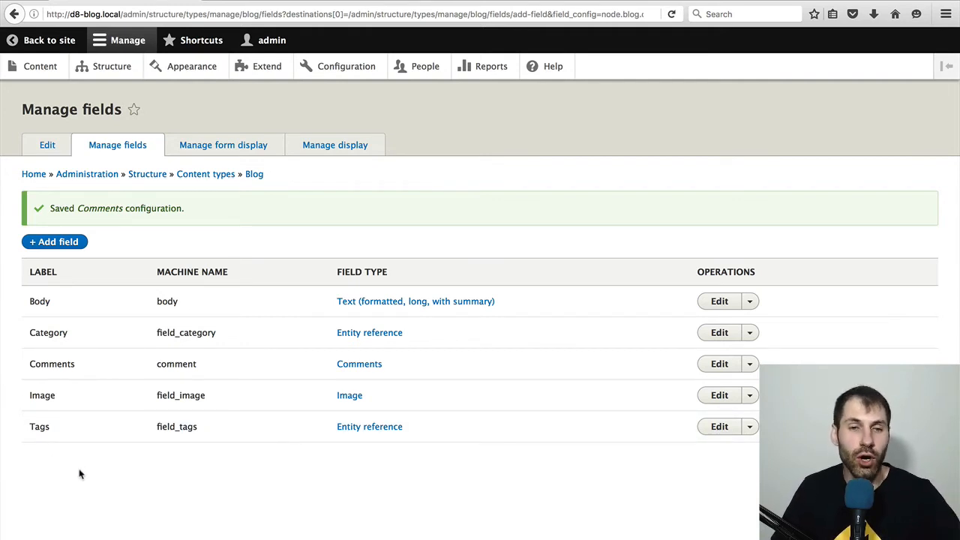
- In the Blog content type's default display, hide the Comments label, keep the Comment list format, and save
left_click(334, 151)
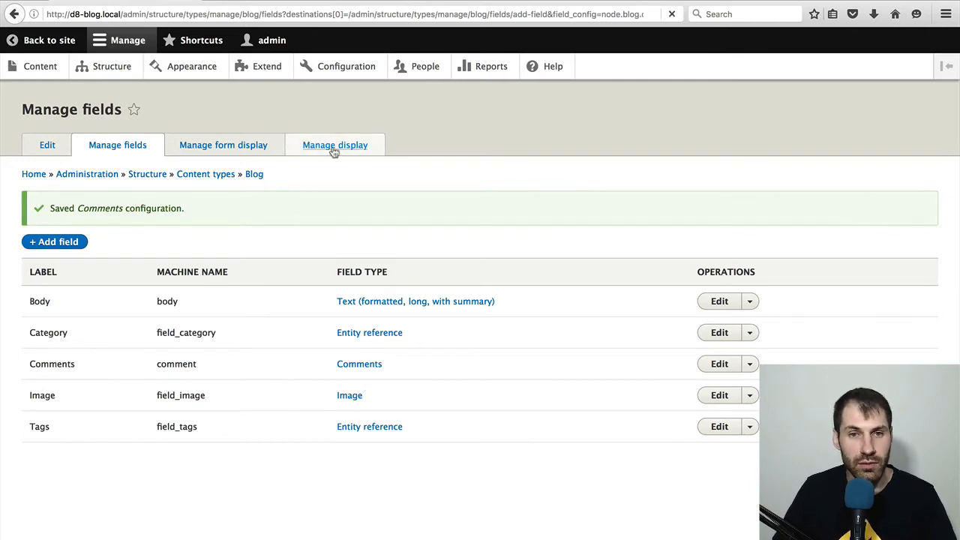
scroll(299, 208, "down", 5)
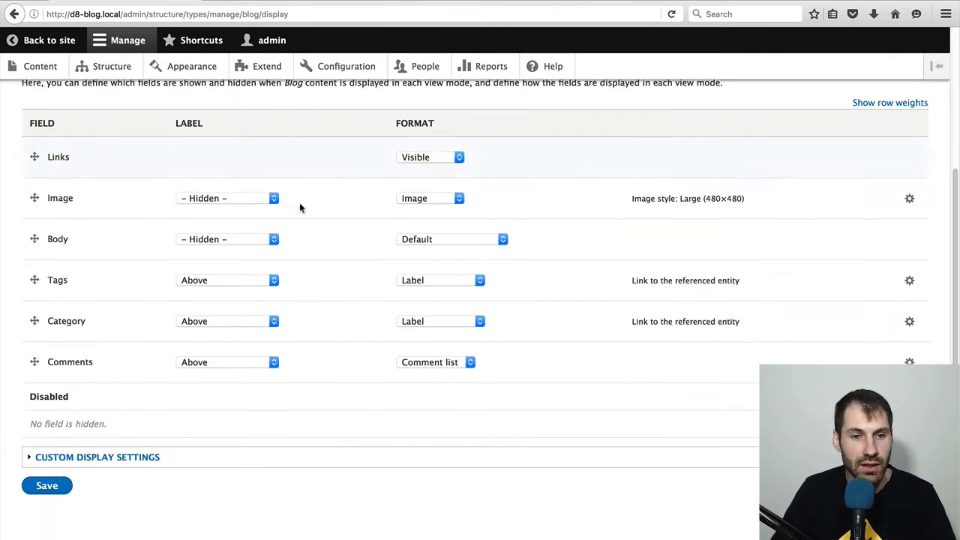
left_click(201, 363)
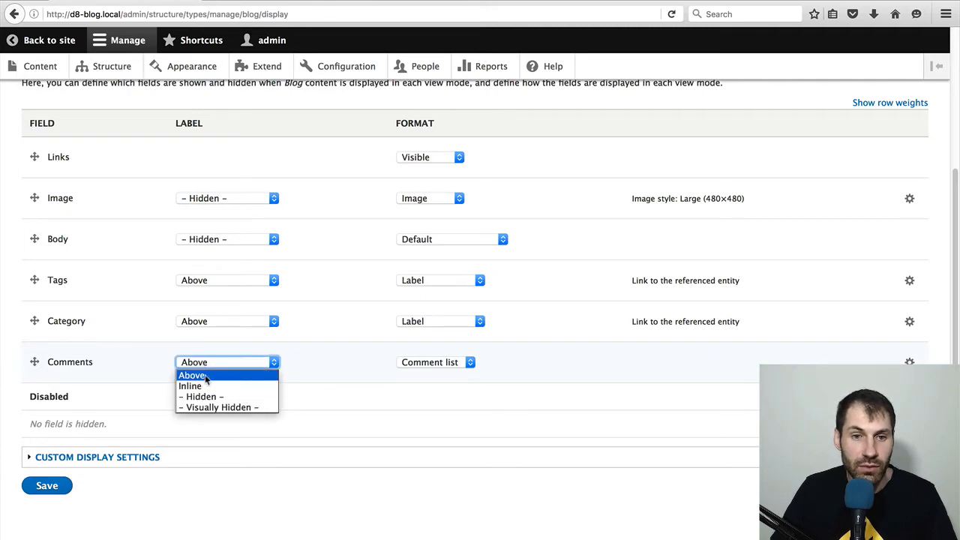
left_click(219, 396)
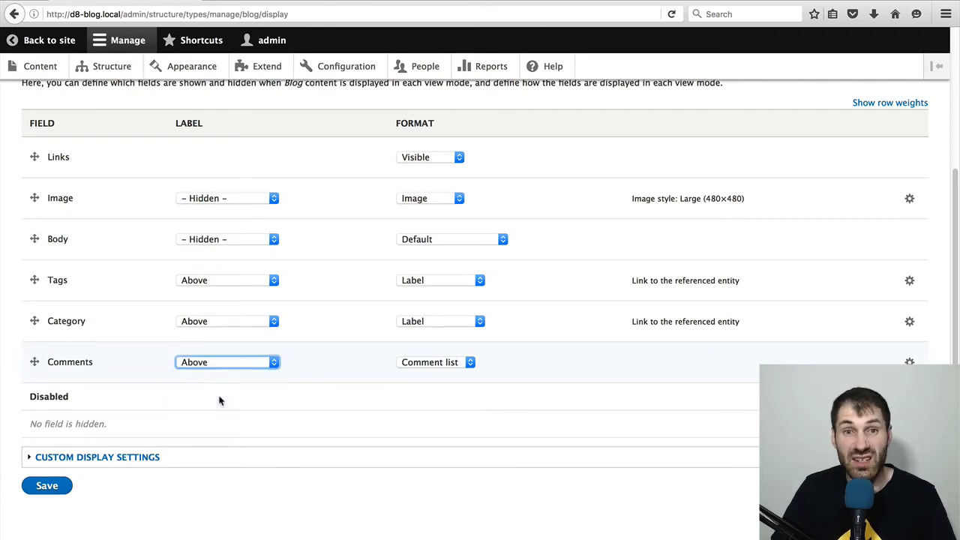
left_click(397, 364)
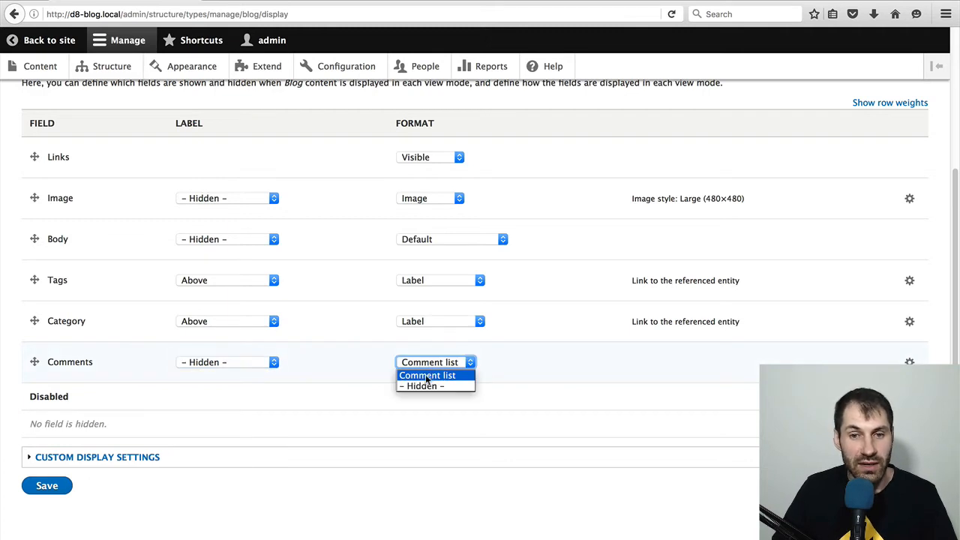
left_click(425, 373)
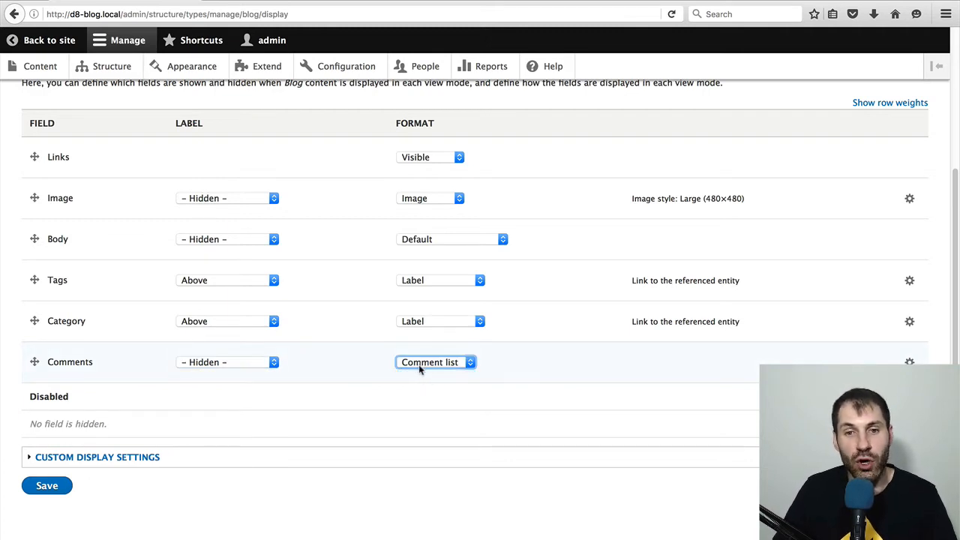
left_click(413, 363)
left_click(425, 375)
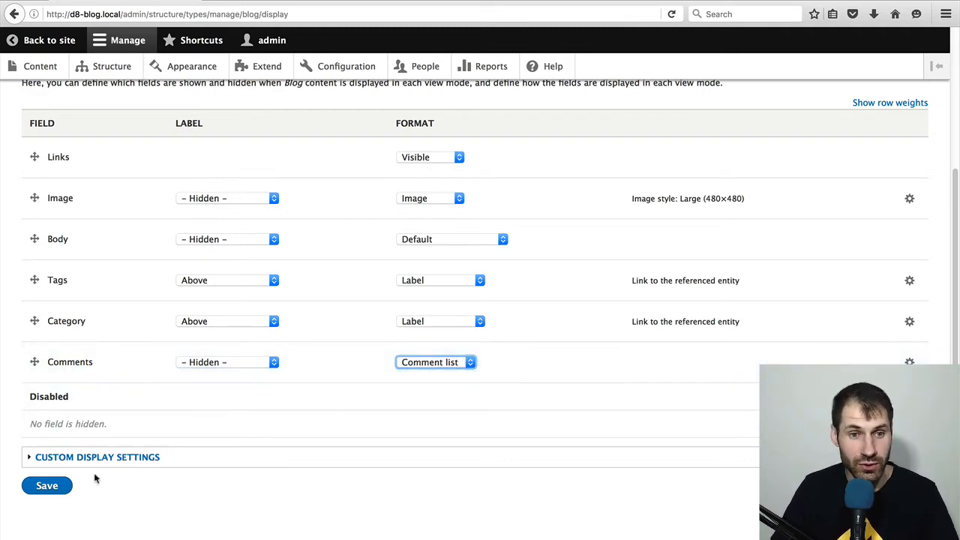
left_click(48, 486)
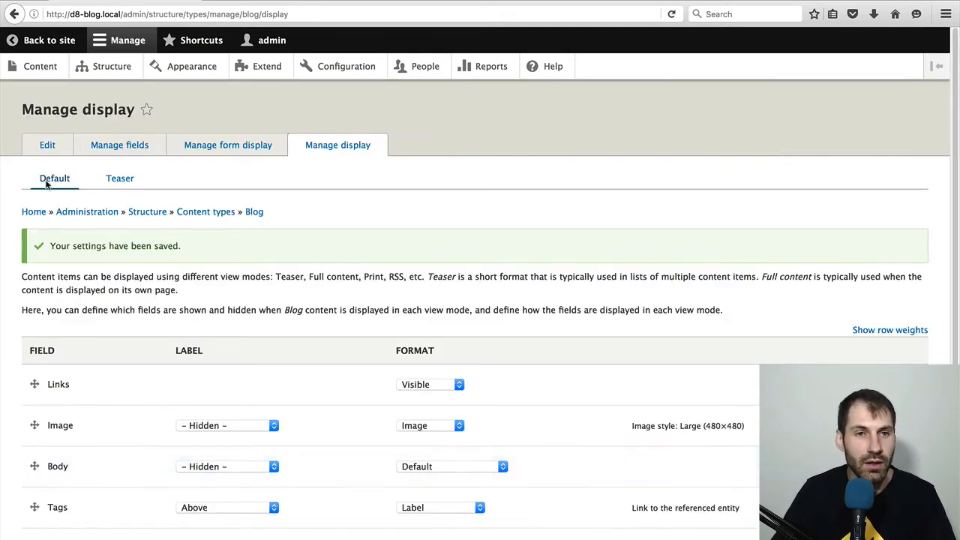
- Return to the site and open the Test article to check its comment form
left_click(41, 42)
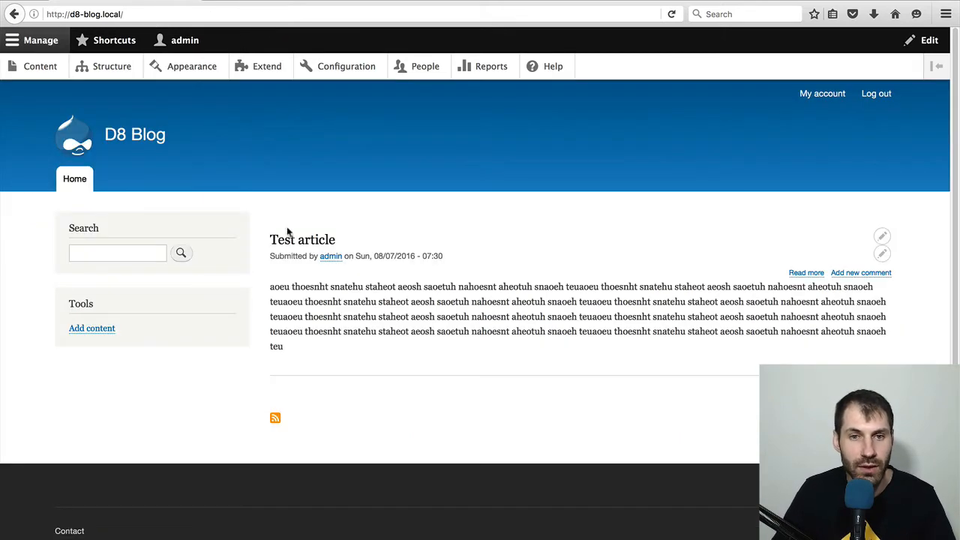
left_click(293, 239)
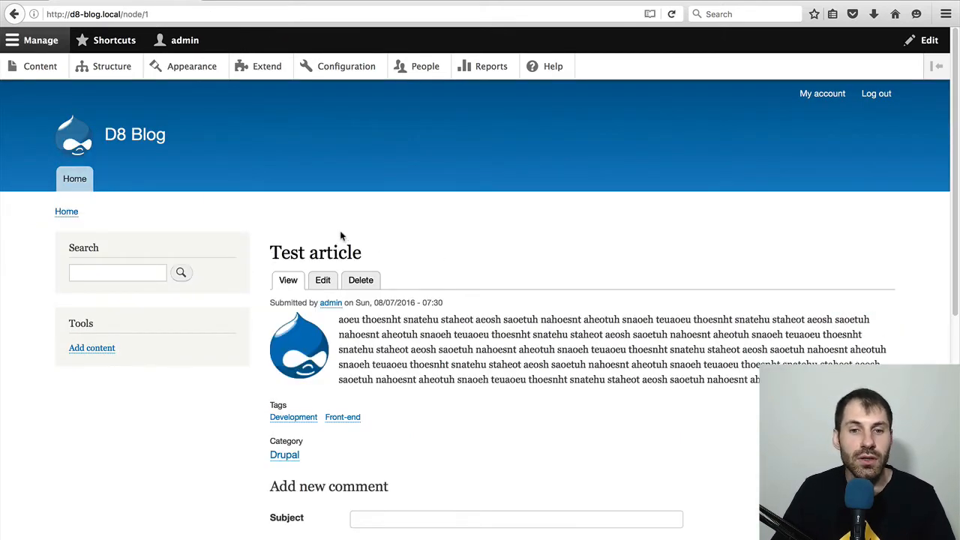
scroll(340, 232, "down", 5)
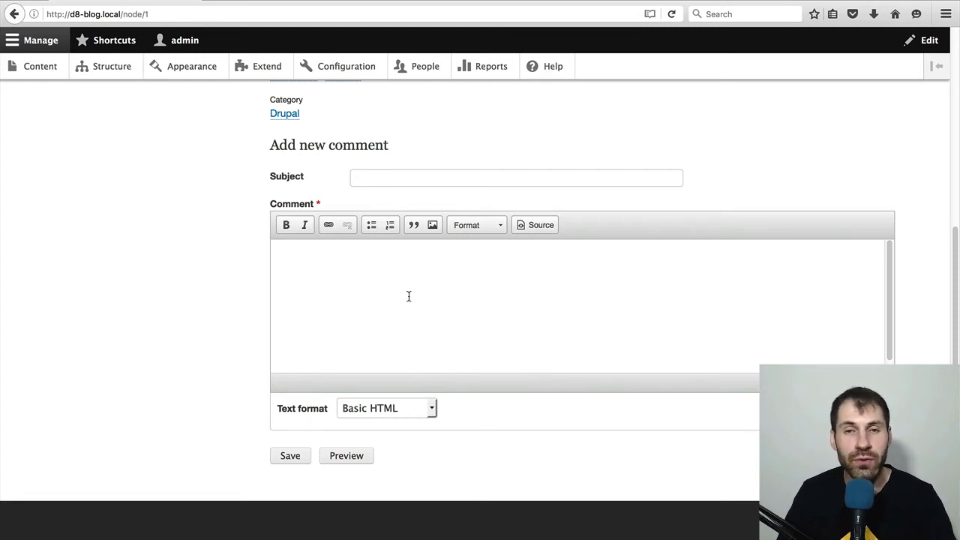
- Open the user permissions and examine the Comment permissions of anonymous and authenticated users
left_click(422, 73)
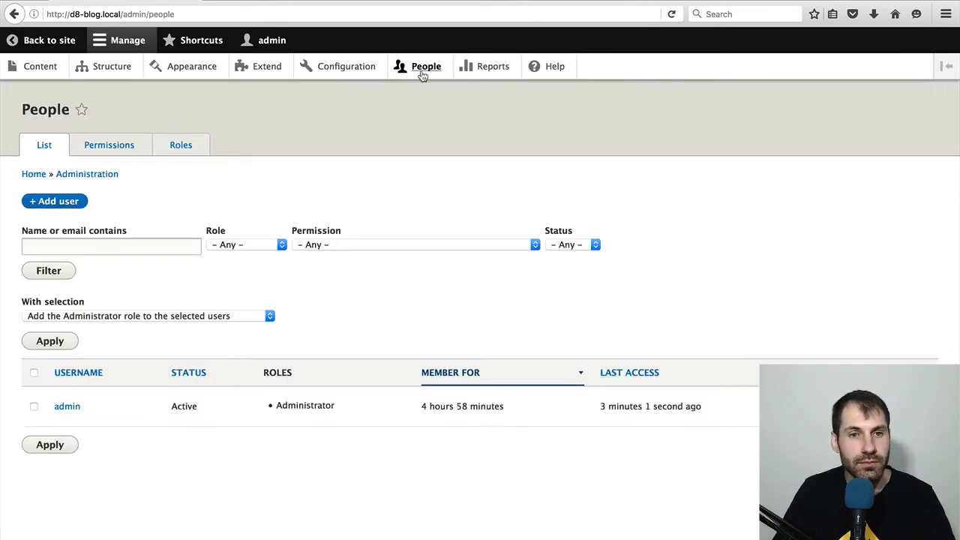
left_click(116, 150)
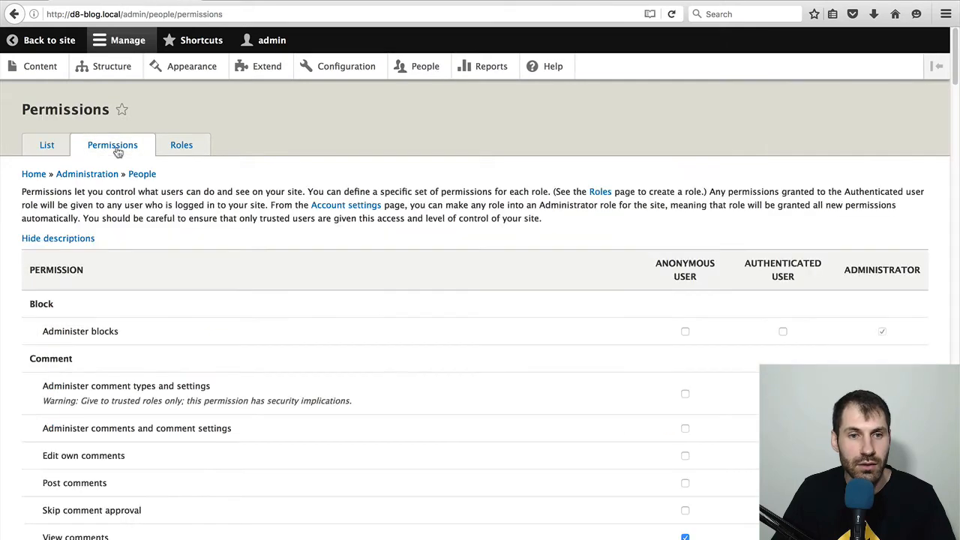
scroll(408, 294, "down", 5)
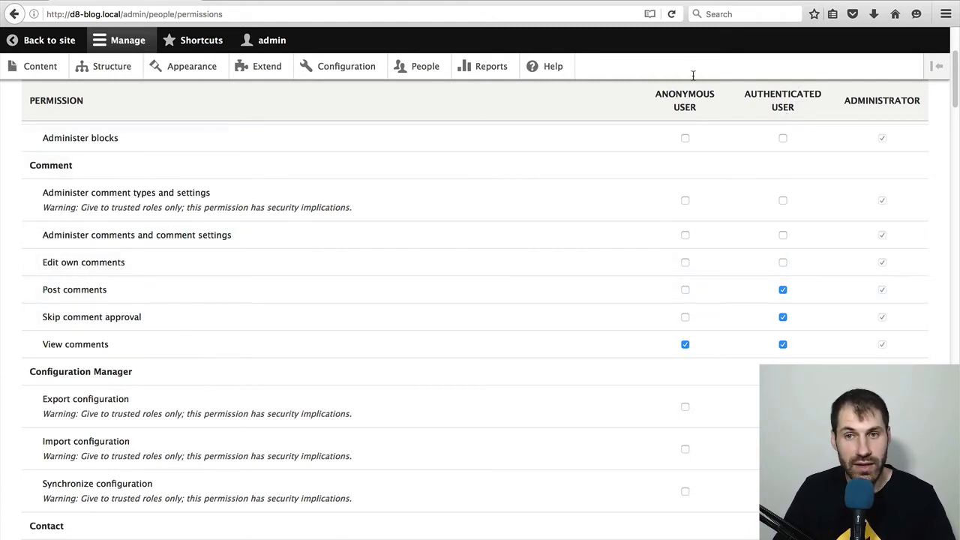
left_click(685, 344)
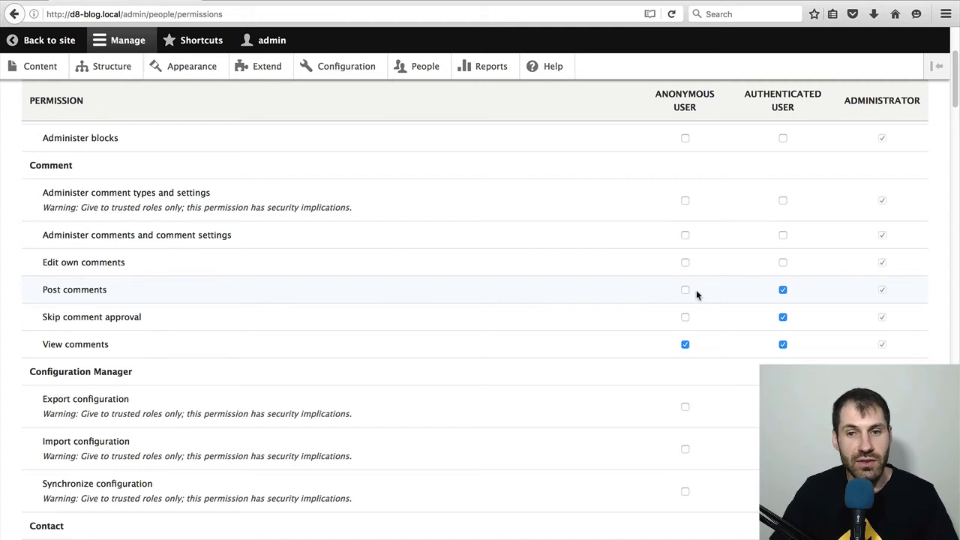
- Switch to the logged-out browser window, check commenting on the Test article, and return to the permissions page
key("super+Tab")
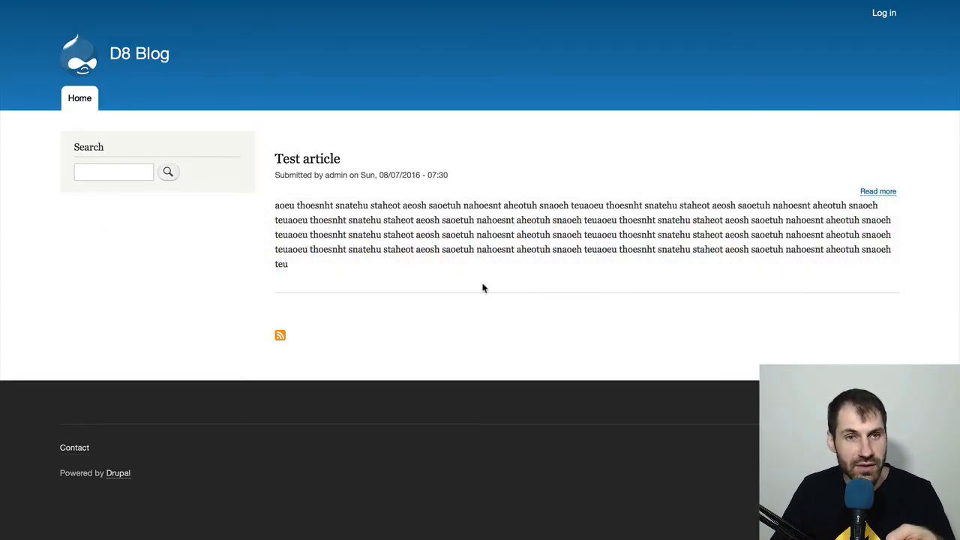
left_click(315, 163)
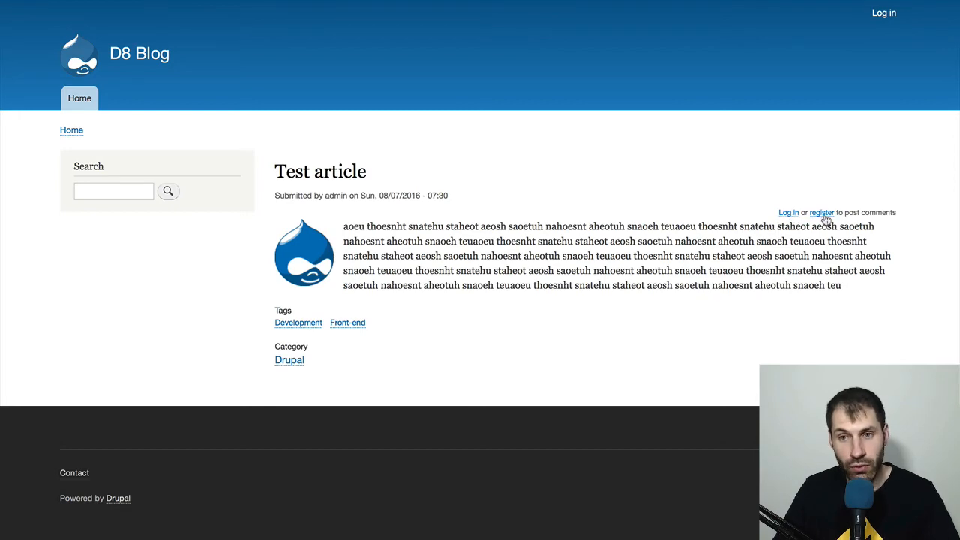
key("super+Tab")
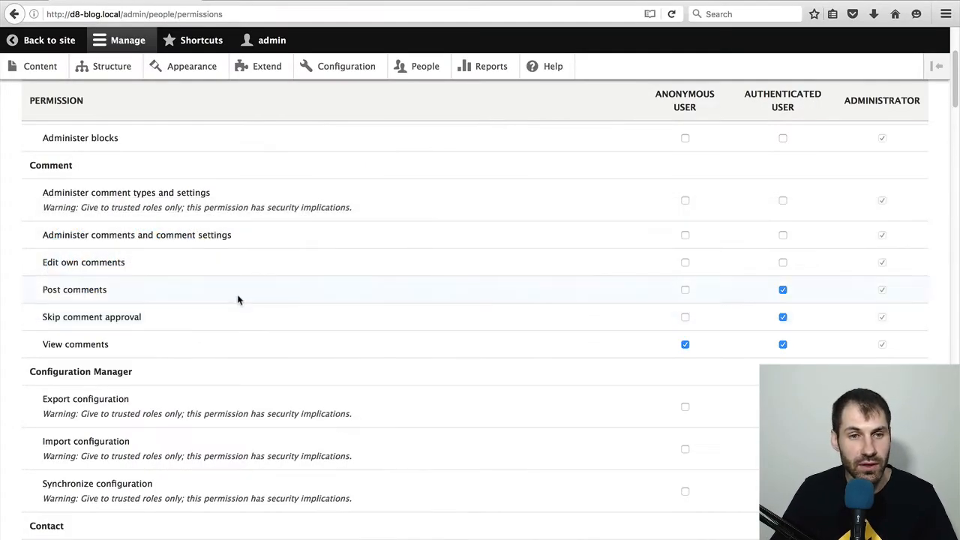
- Grant the Post comments permission to anonymous users and save the permissions
left_click(684, 291)
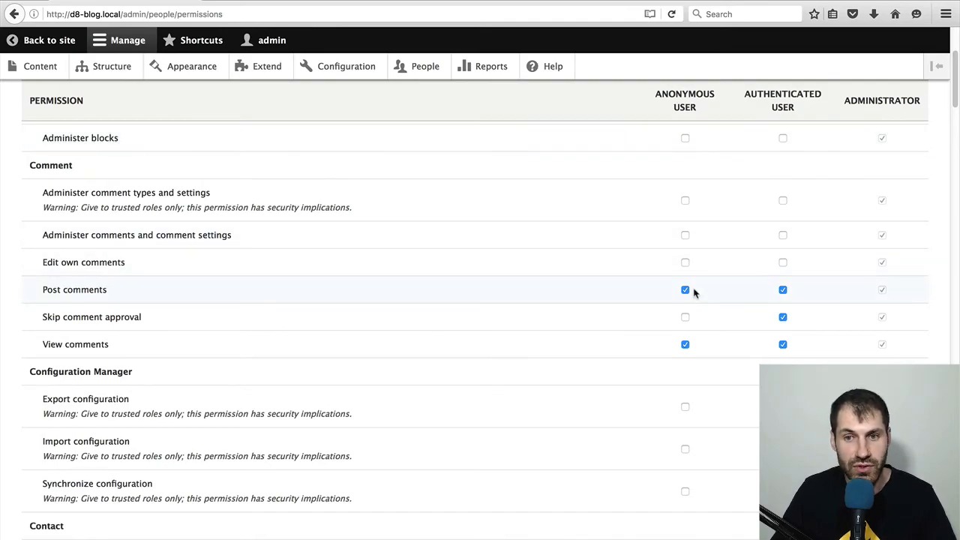
scroll(694, 293, "down", 20)
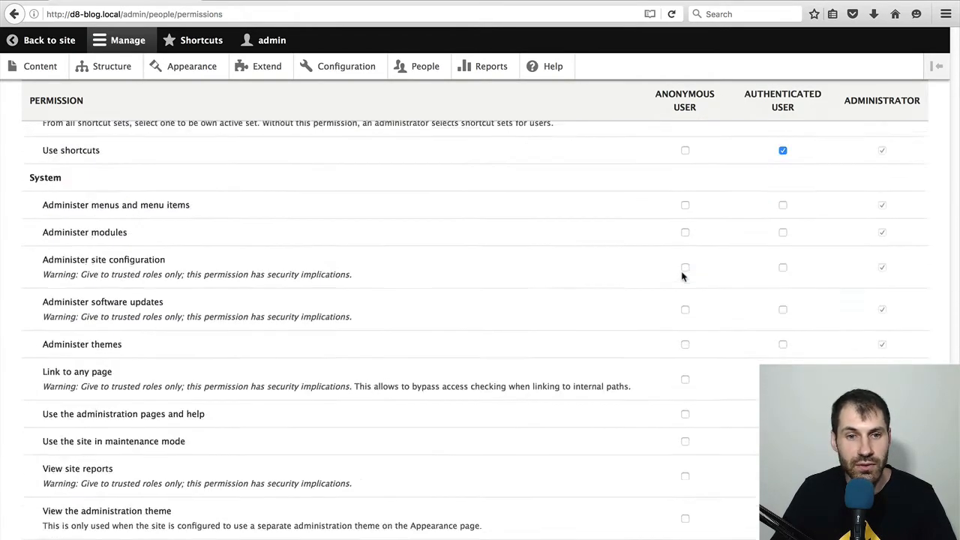
scroll(681, 275, "down", 12)
left_click(67, 487)
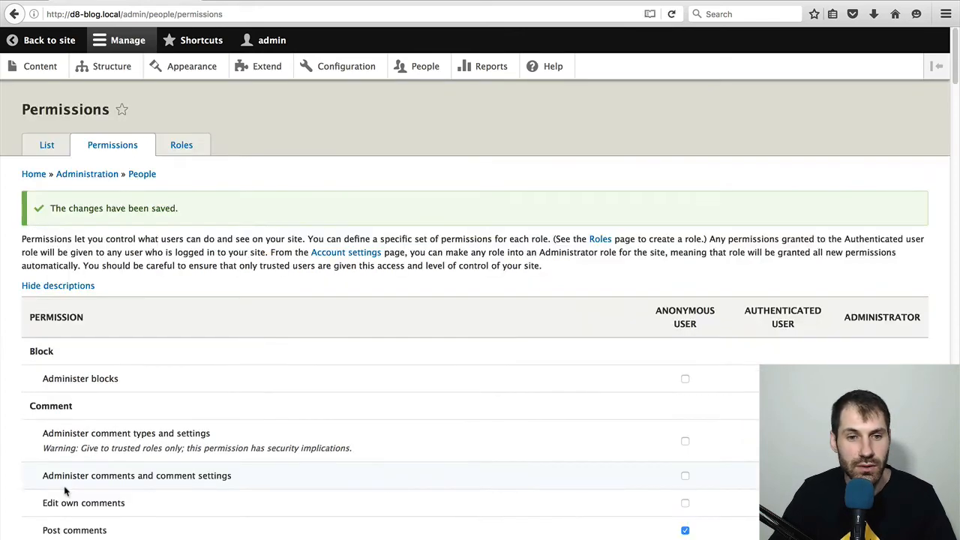
- Switch to the logged-out browser window and reload the Test article to check its comment form
key("super+Tab")
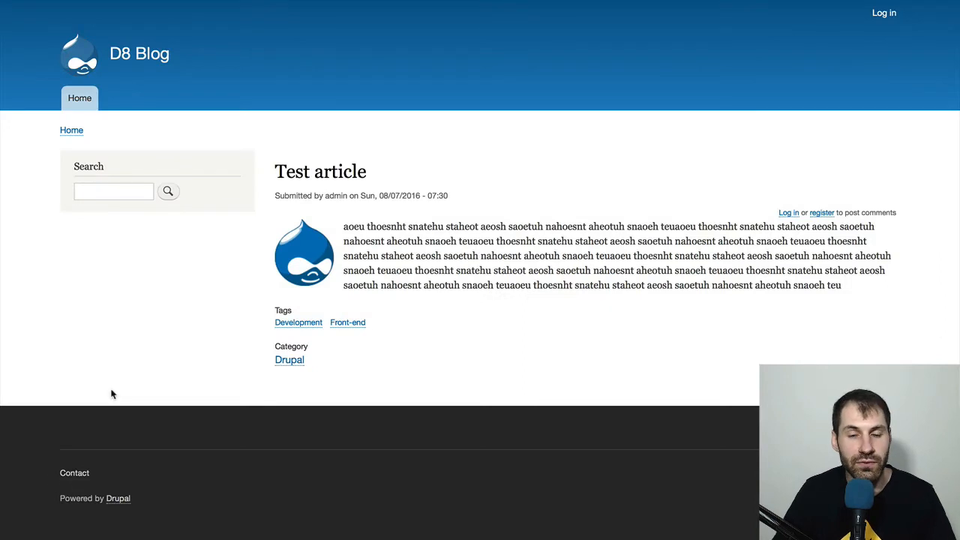
key("super+r")
scroll(128, 360, "down", 2)
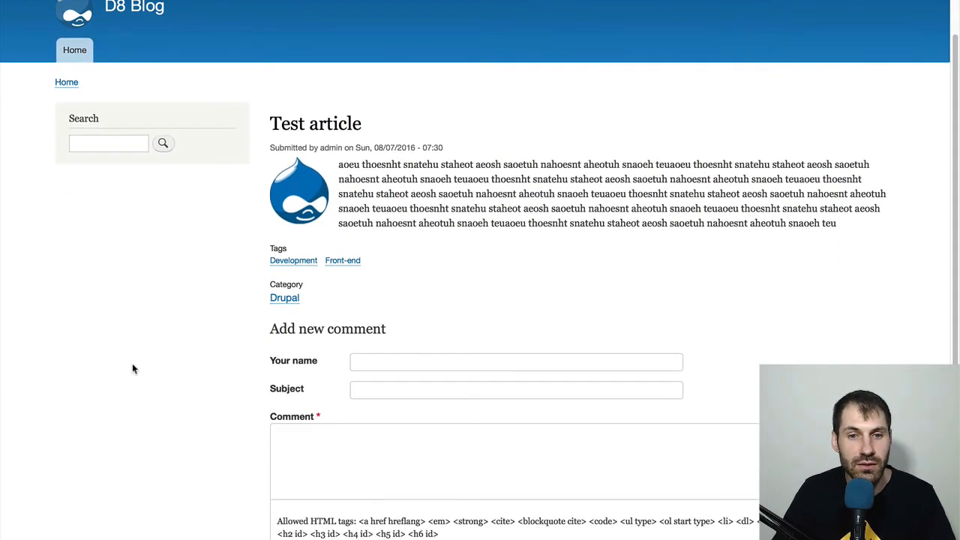
- Post a comment on the Test article with the name "Your name", the subject "Subject" and the text "Comment"
left_click(380, 365)
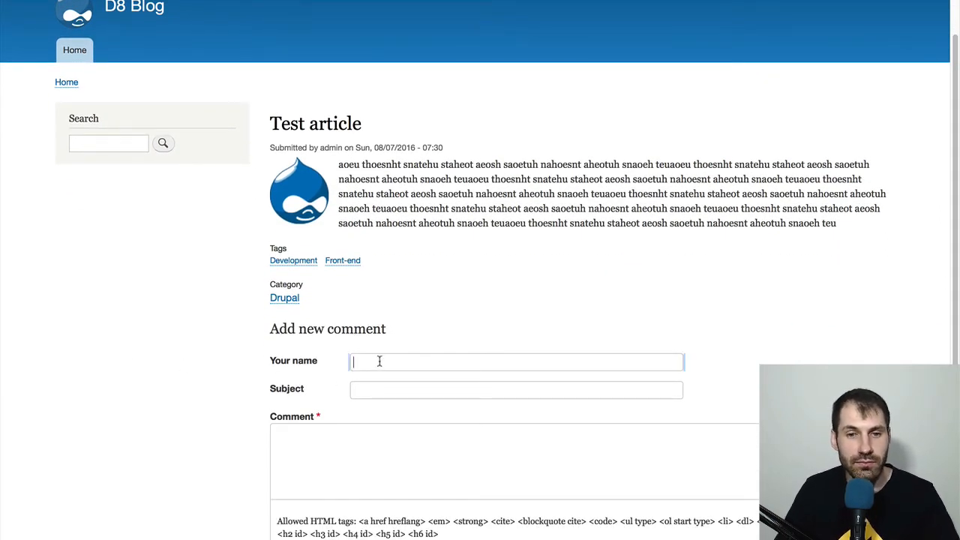
type("Your name")
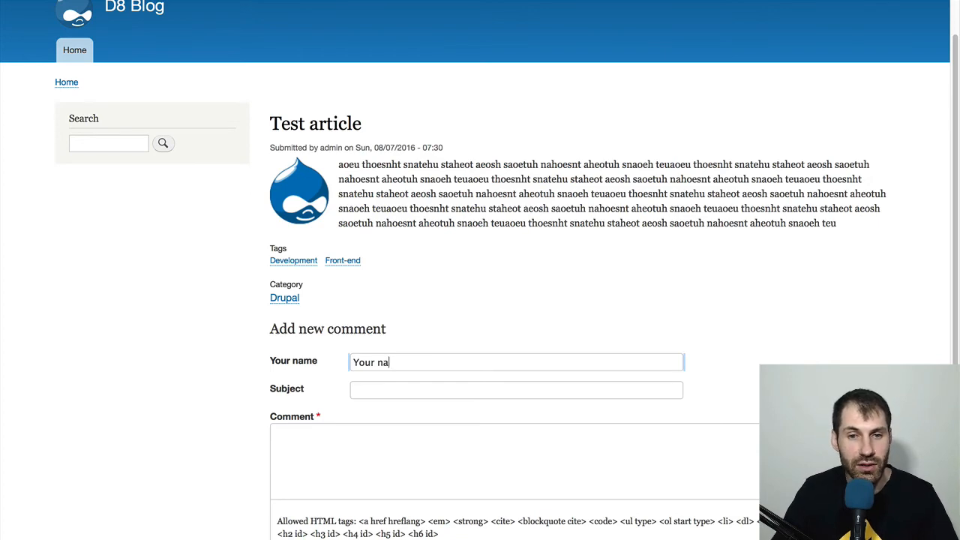
key("Tab")
type("Subject")
key("Tab")
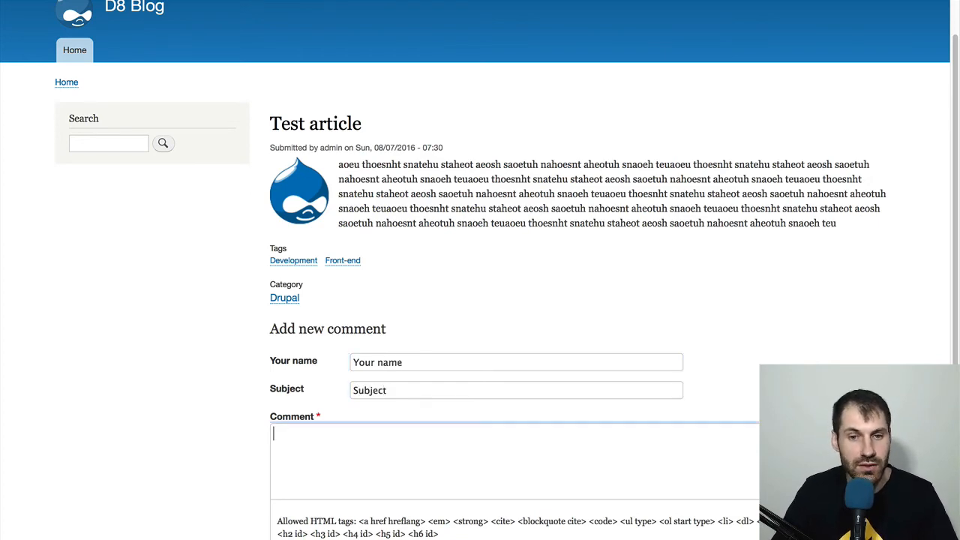
type("Comment")
scroll(480, 300, "down", 5)
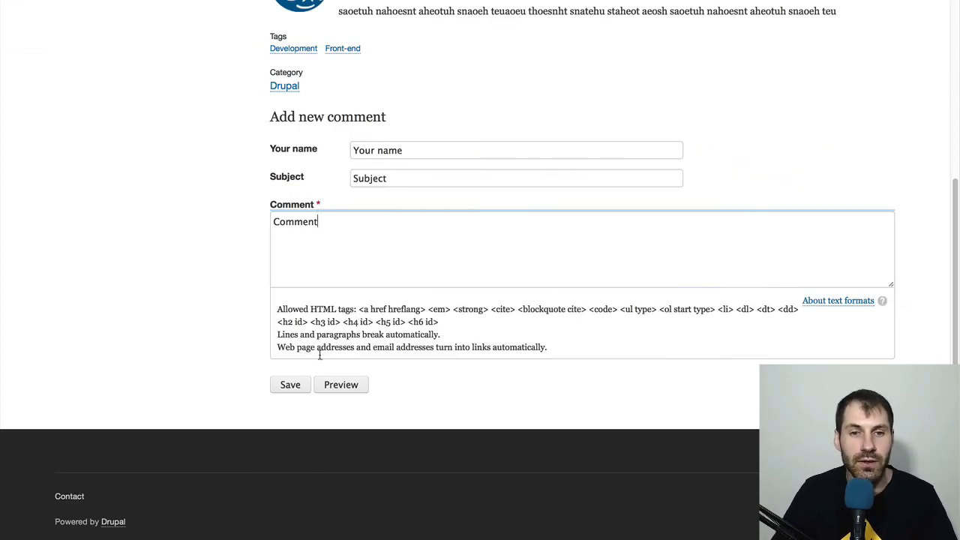
left_click(298, 385)
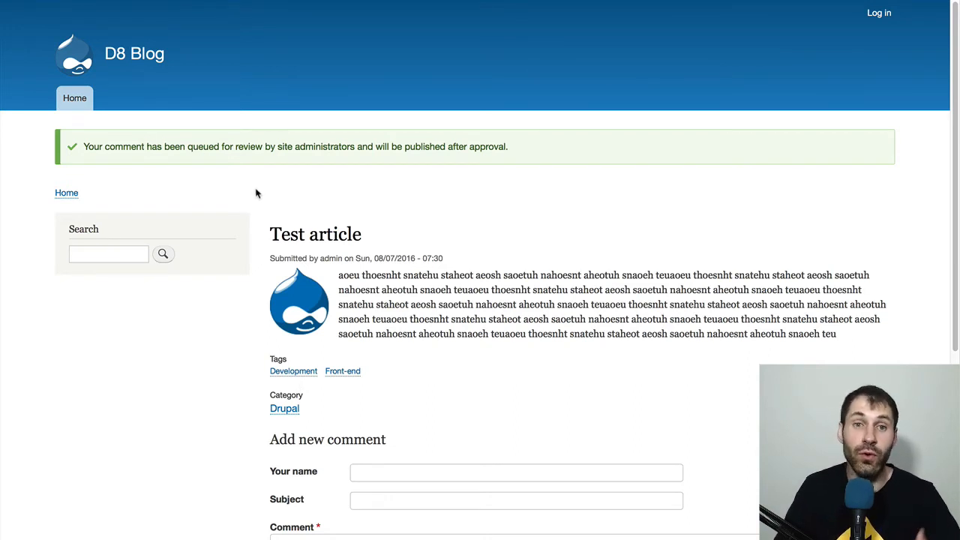
- Switch to the admin session in Firefox and open the list of unapproved comments in the content administration
key("super+Tab")
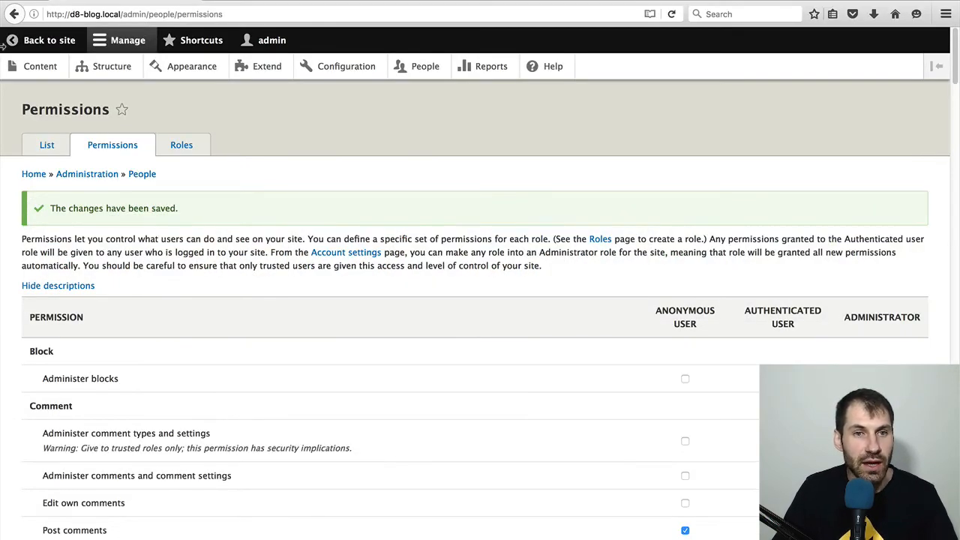
left_click(25, 66)
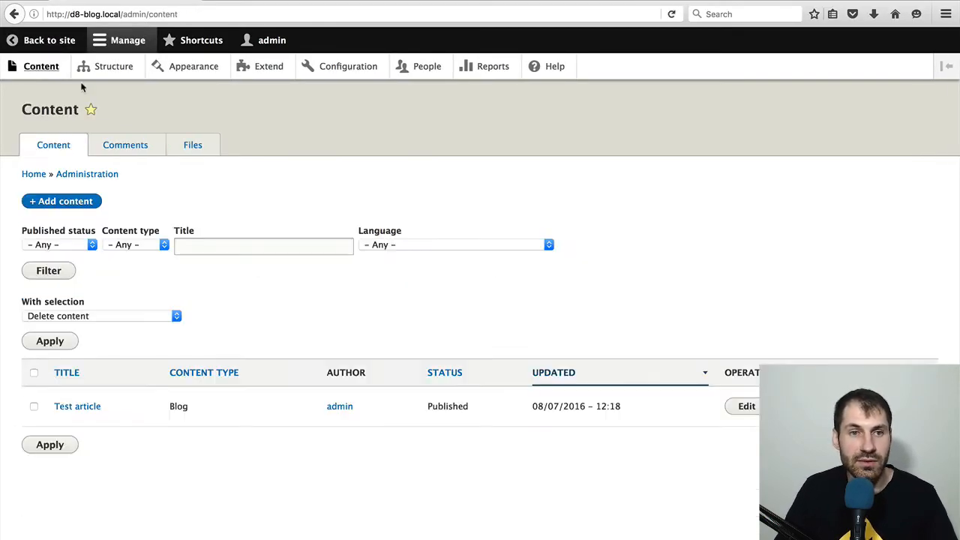
left_click(137, 152)
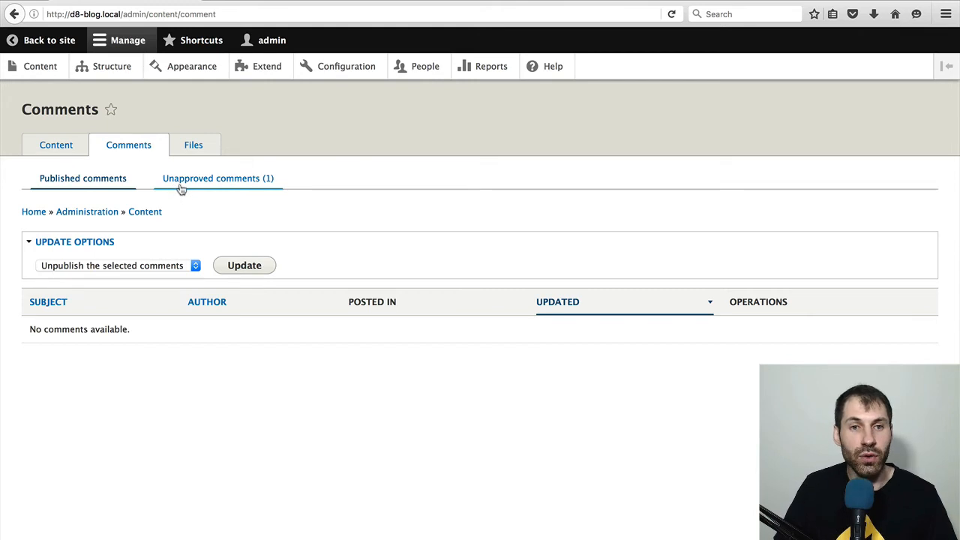
left_click(246, 187)
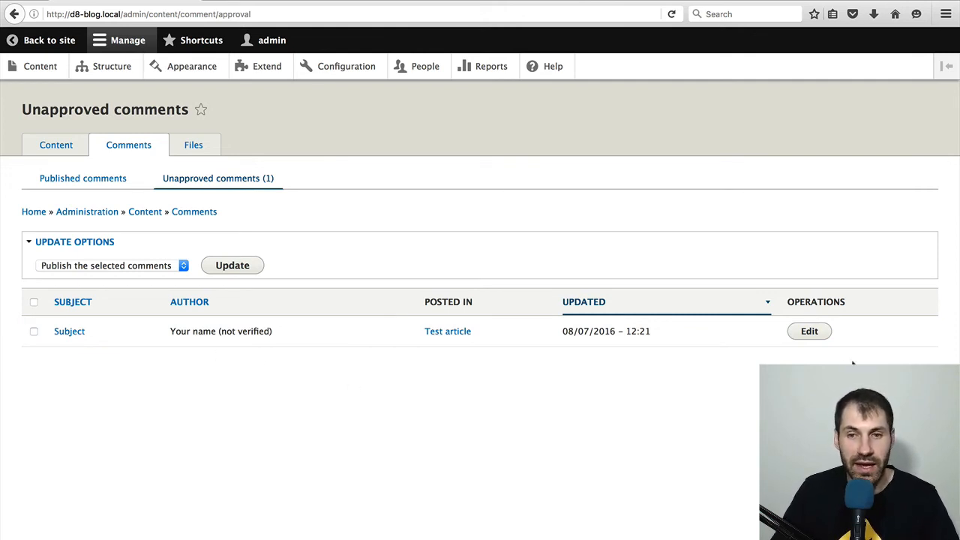
- Open the pending comment for editing, examine its administration and publishing status options, and return to the unapproved comments list
left_click(816, 335)
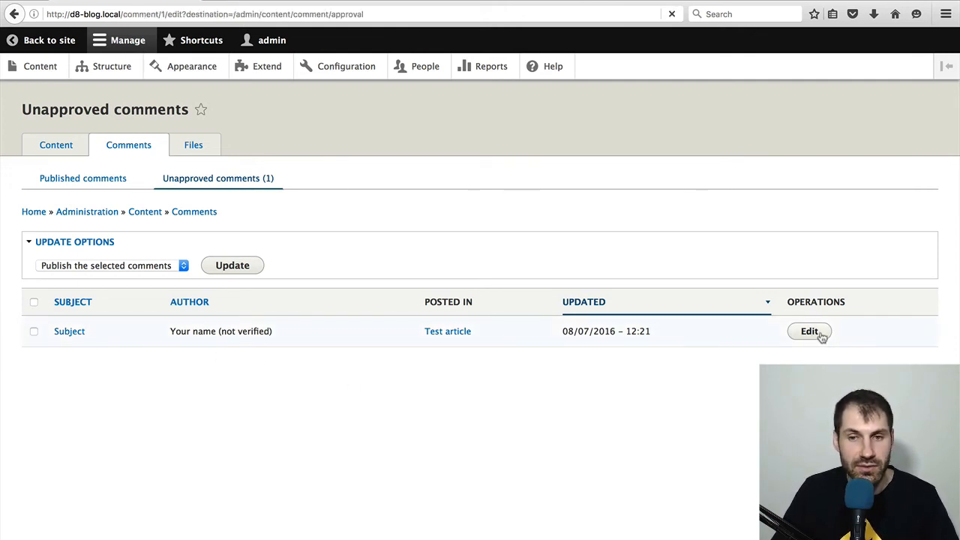
scroll(418, 317, "down", 3)
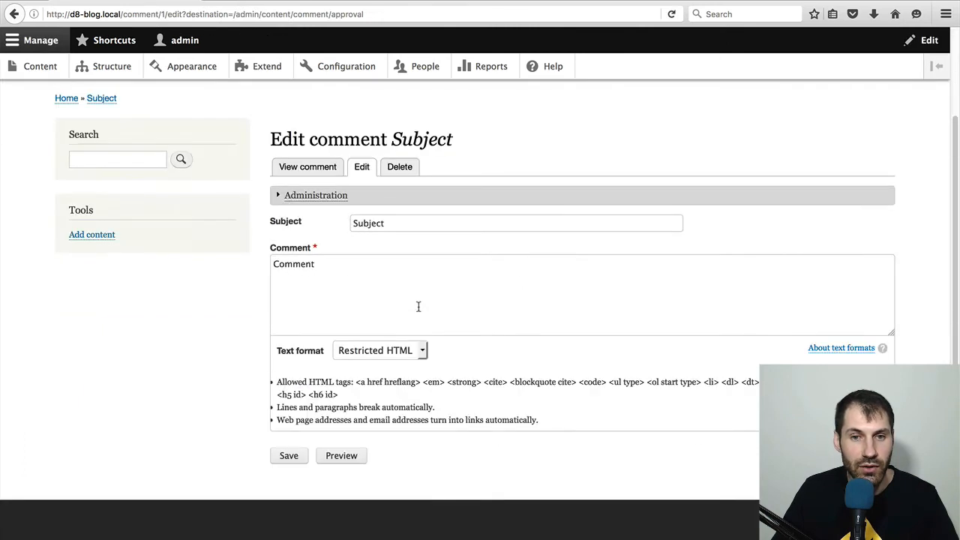
left_click(347, 201)
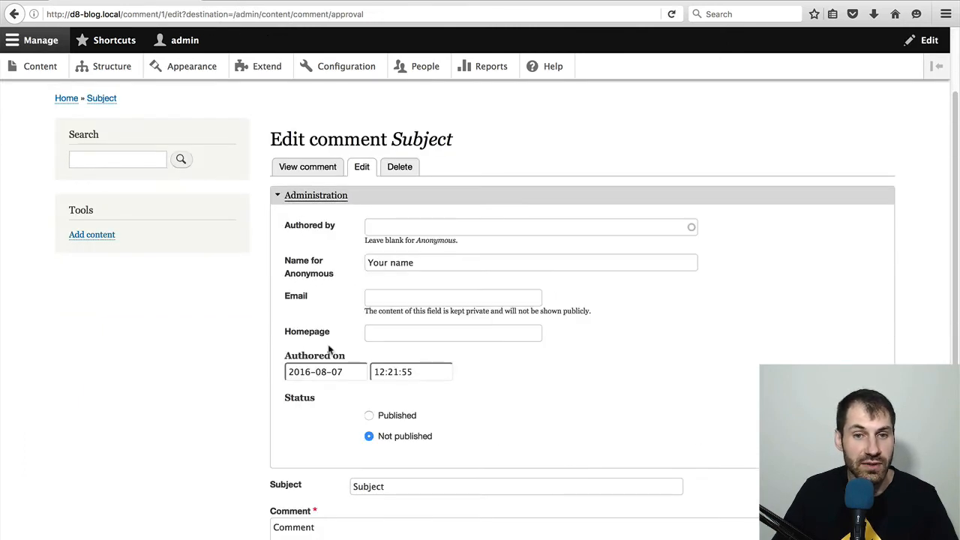
scroll(417, 409, "down", 5)
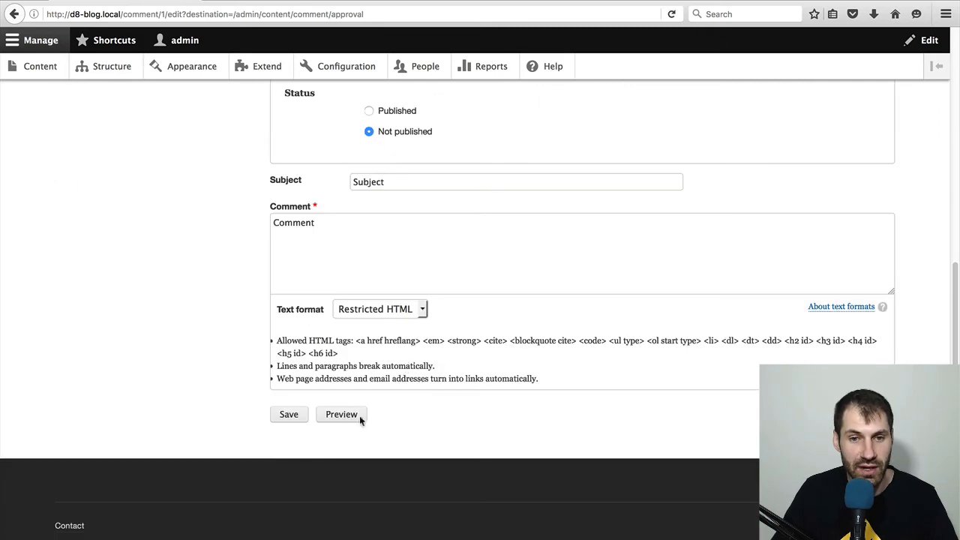
scroll(418, 407, "up", 4)
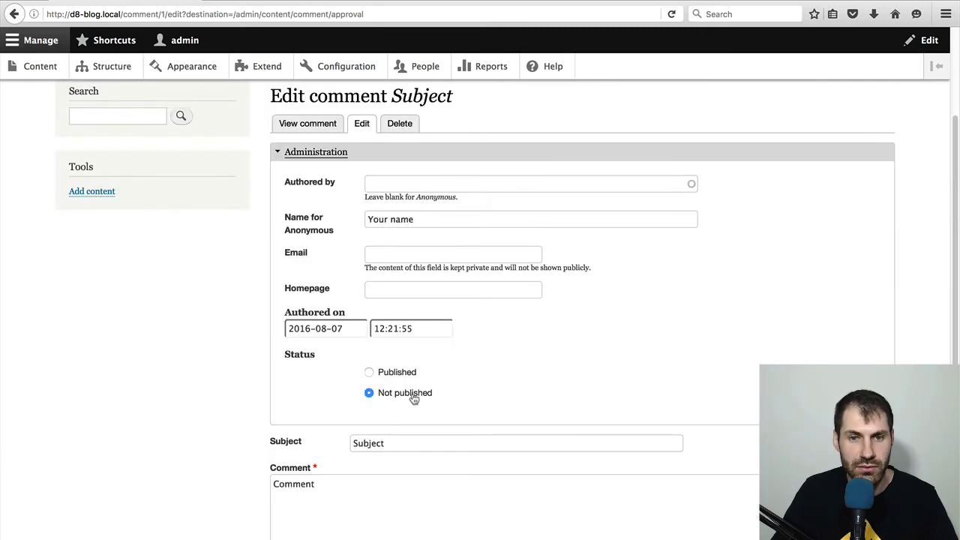
scroll(412, 395, "down", 1)
scroll(416, 382, "up", 2)
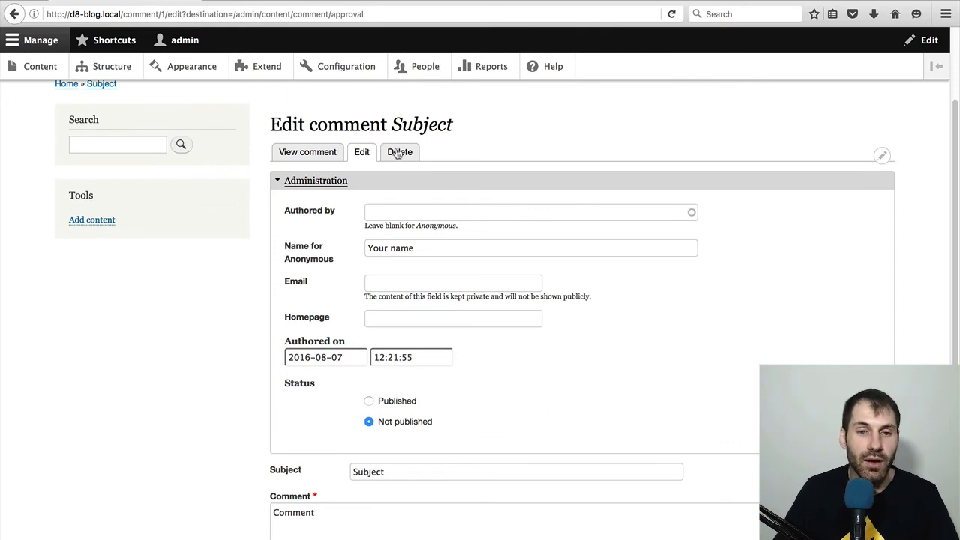
key("super+Left")
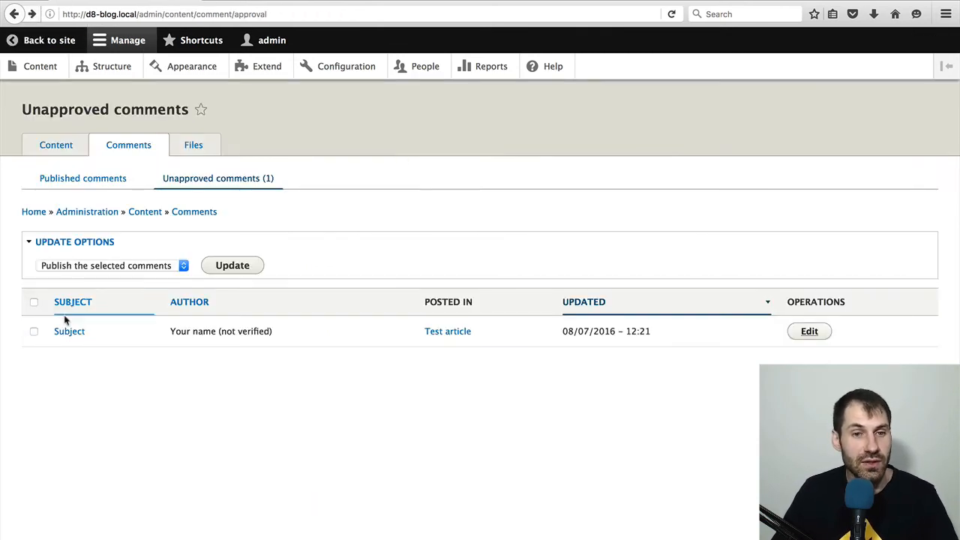
- Publish the pending comment on the Test article with the bulk update, and check the update options offered for published comments
left_click(33, 331)
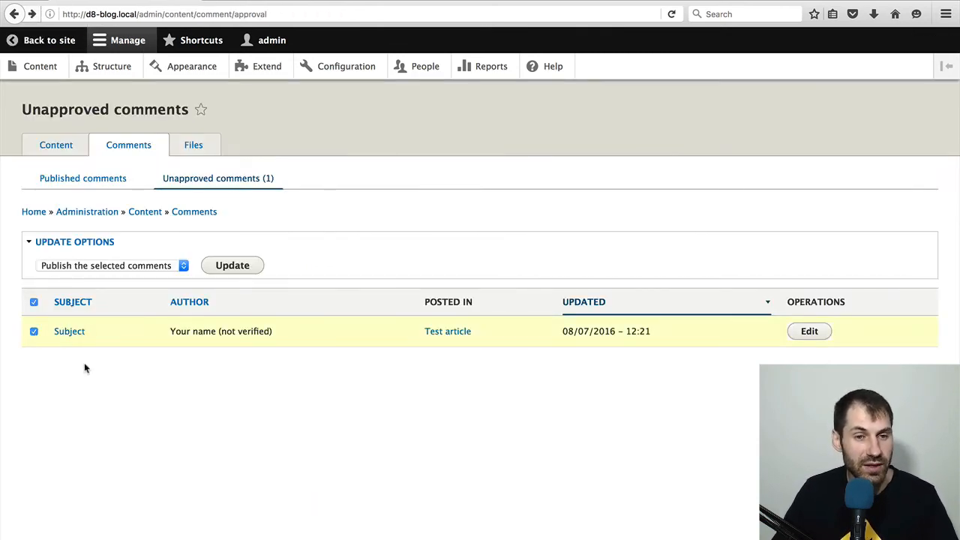
left_click(74, 267)
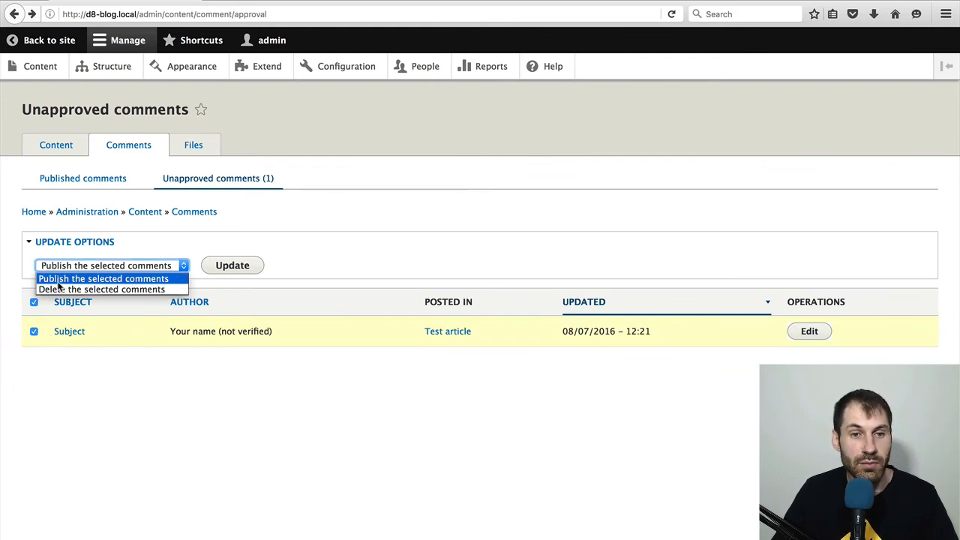
left_click(165, 279)
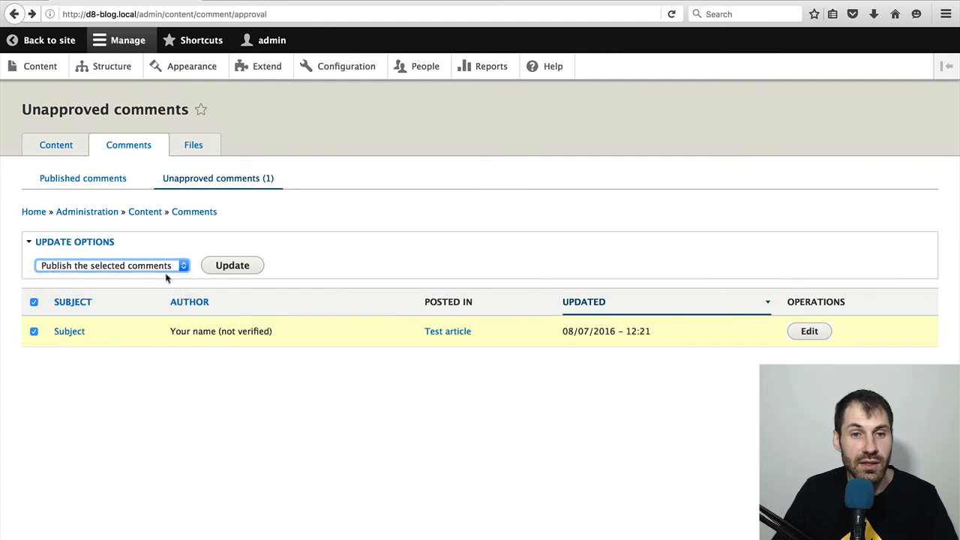
left_click(210, 270)
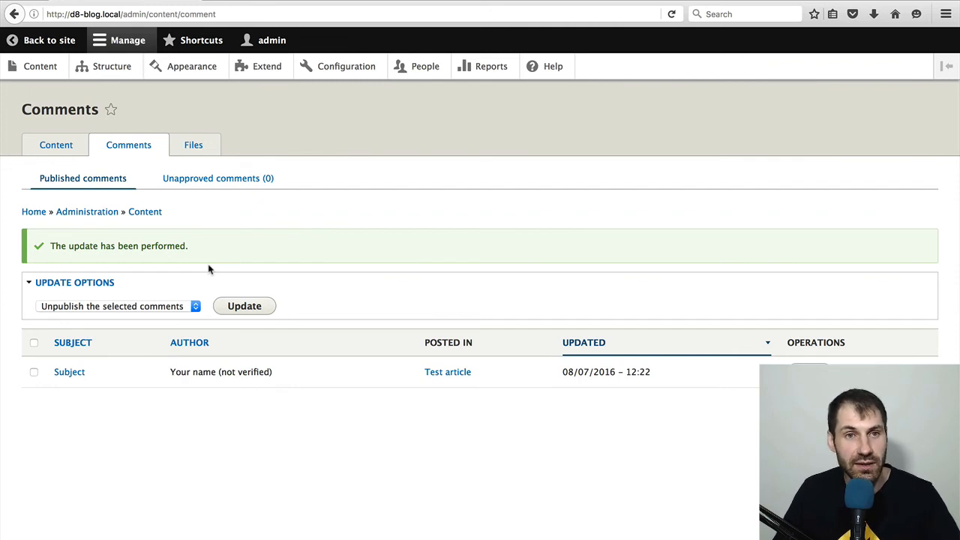
left_click(172, 307)
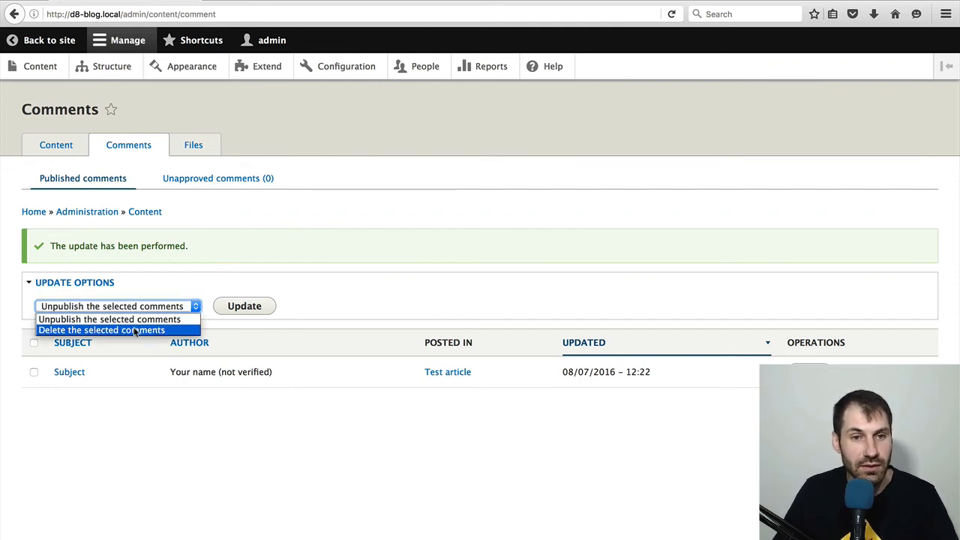
left_click(410, 295)
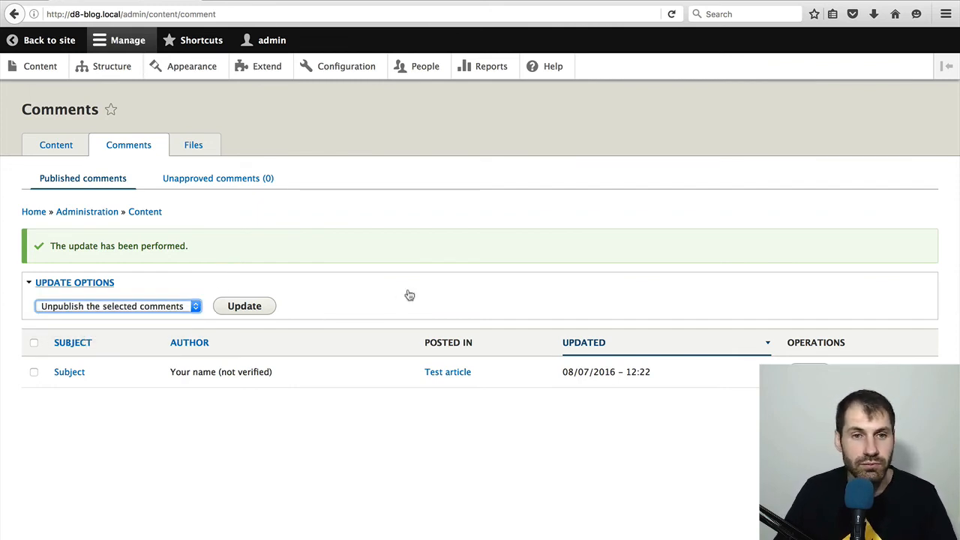
- Switch to the logged-out session in Safari, reload the Test article and check its comment section
key("super+Tab")
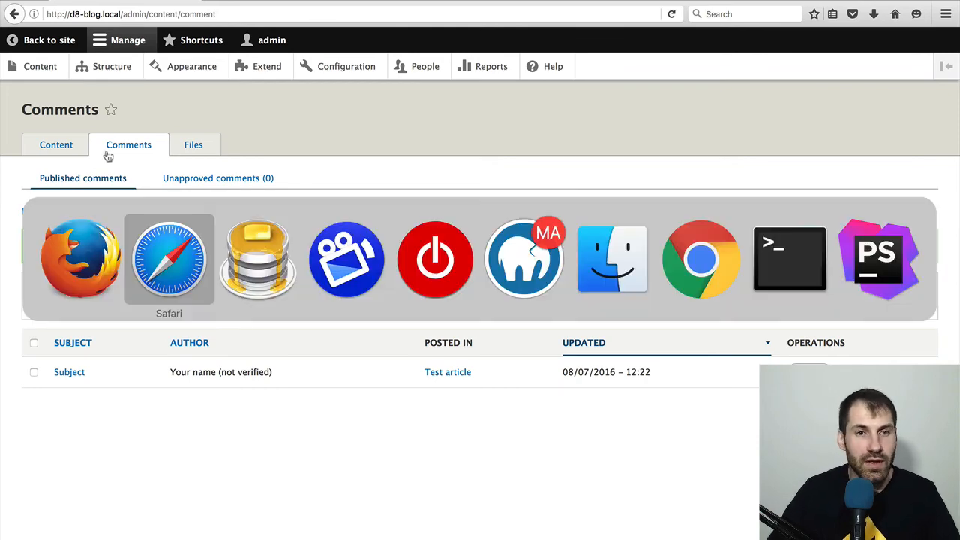
key("super+r")
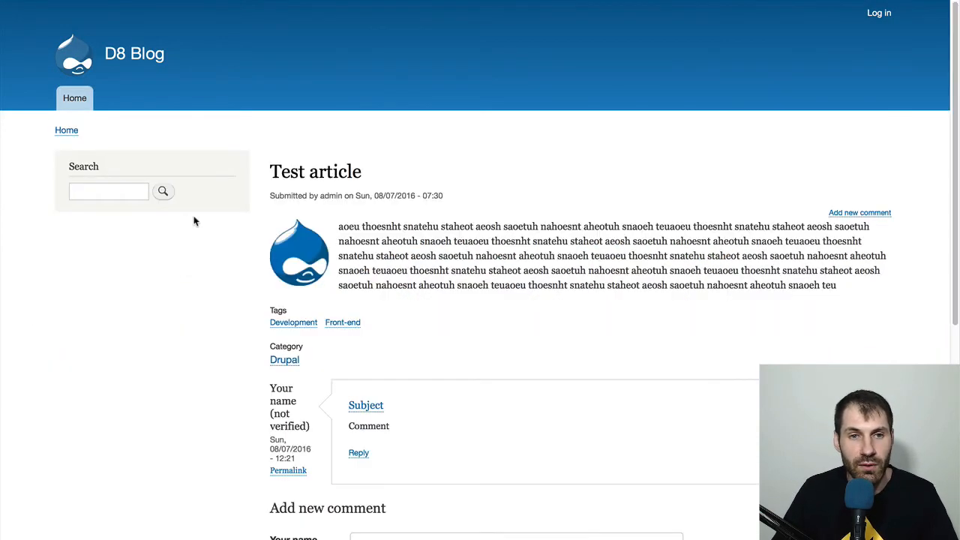
scroll(250, 244, "down", 5)
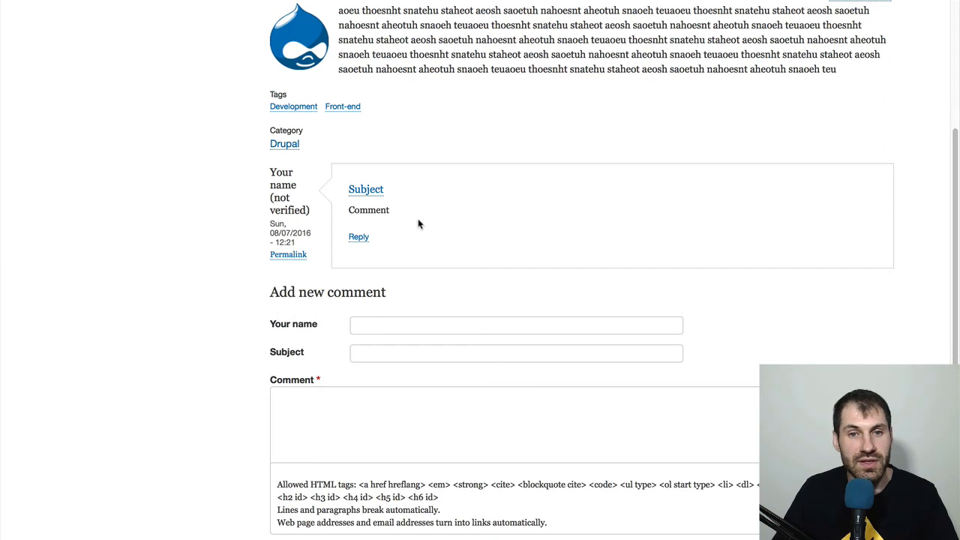